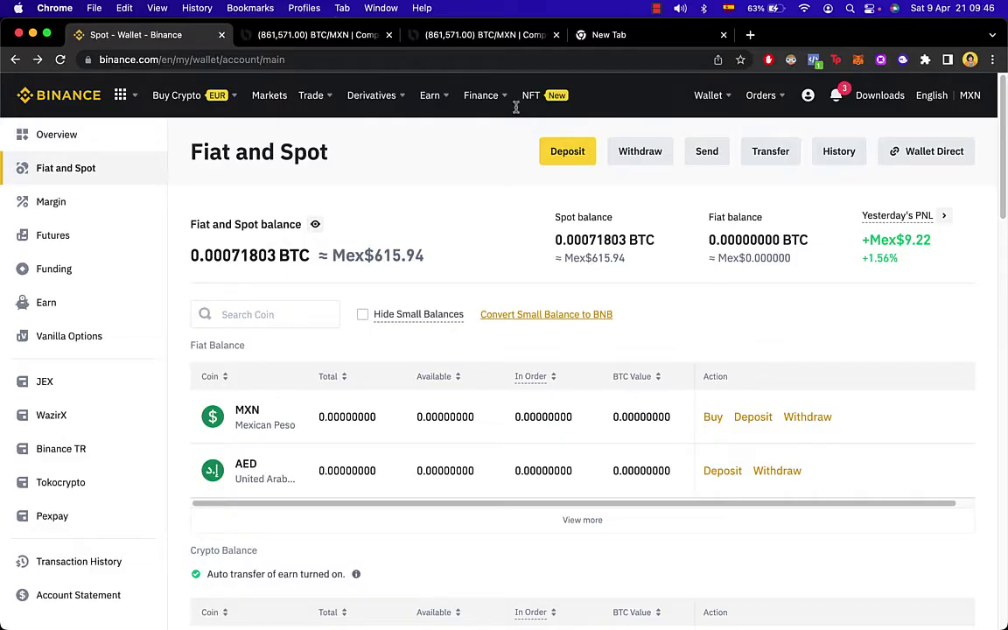
- Check the Solana balance in the browser wallet extension and the Fiat and Spot balances on Binance
{"action": "left_click", "coordinate": [902, 59]}
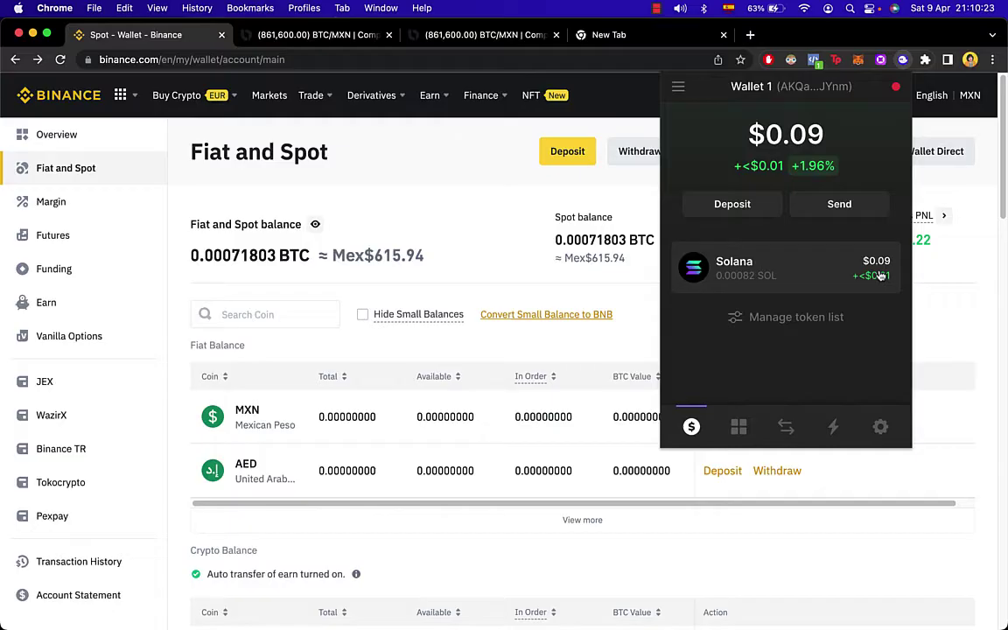
{"action": "scroll", "coordinate": [303, 460], "scroll_direction": "up", "scroll_amount": 5}
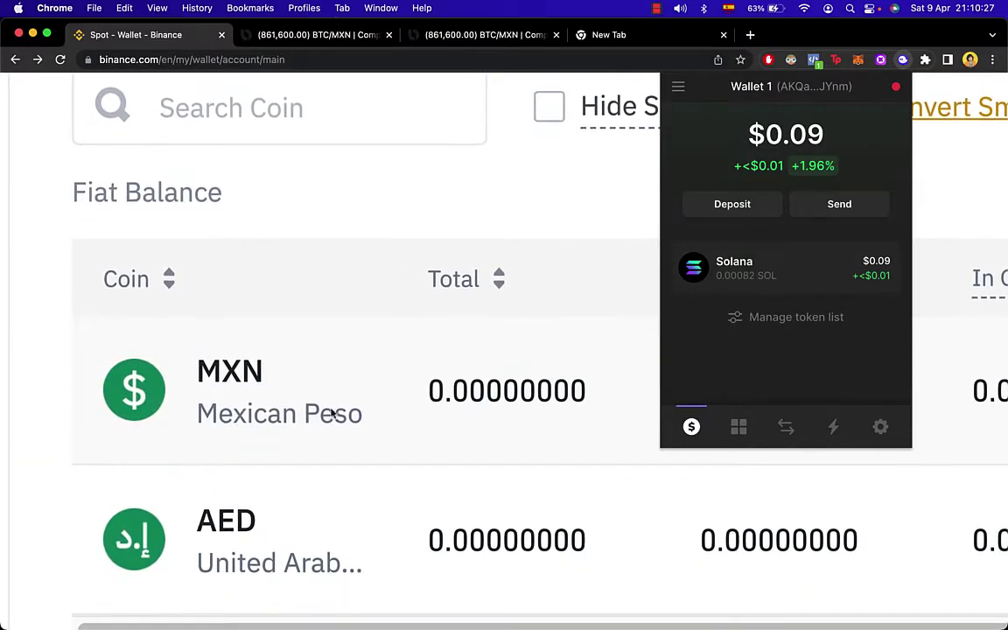
{"action": "scroll", "coordinate": [336, 412], "scroll_direction": "down", "scroll_amount": 5}
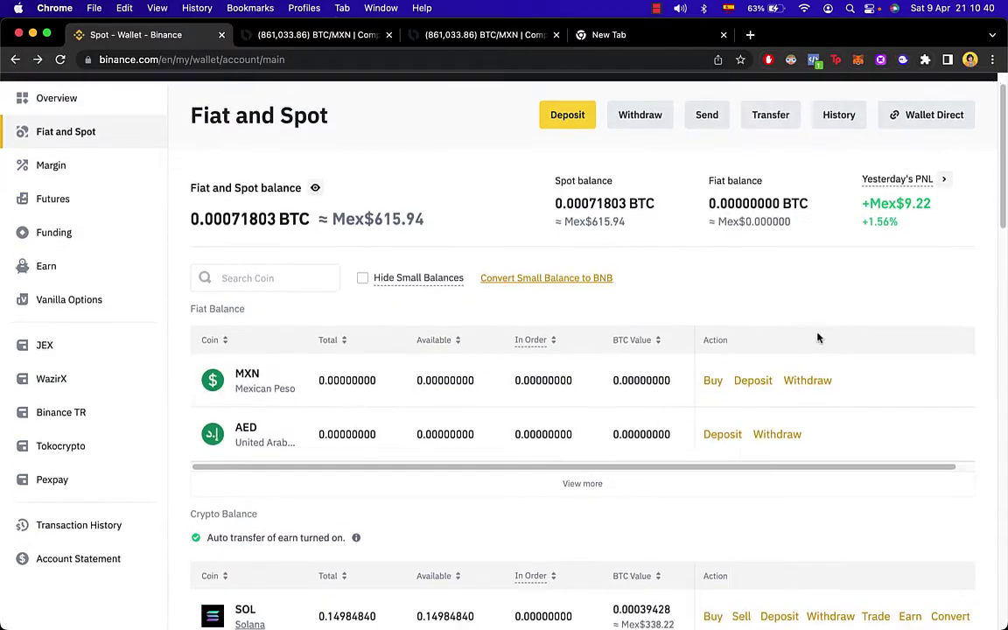
{"action": "scroll", "coordinate": [817, 334], "scroll_direction": "up", "scroll_amount": 2}
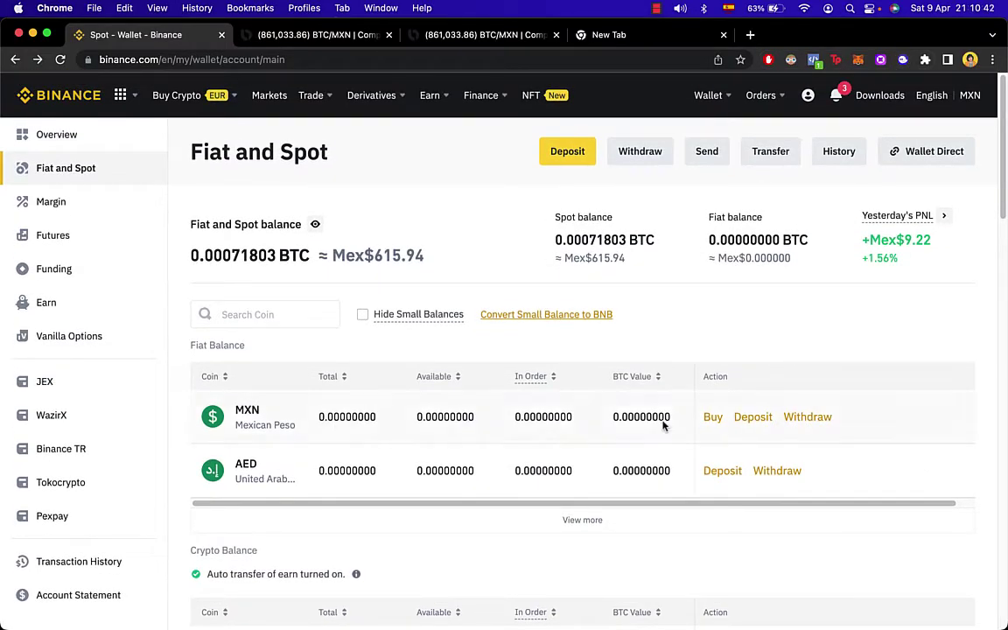
- Open the fiat withdrawal page for the Mexican peso and change the withdrawal currency to USD
{"action": "left_click", "coordinate": [805, 417]}
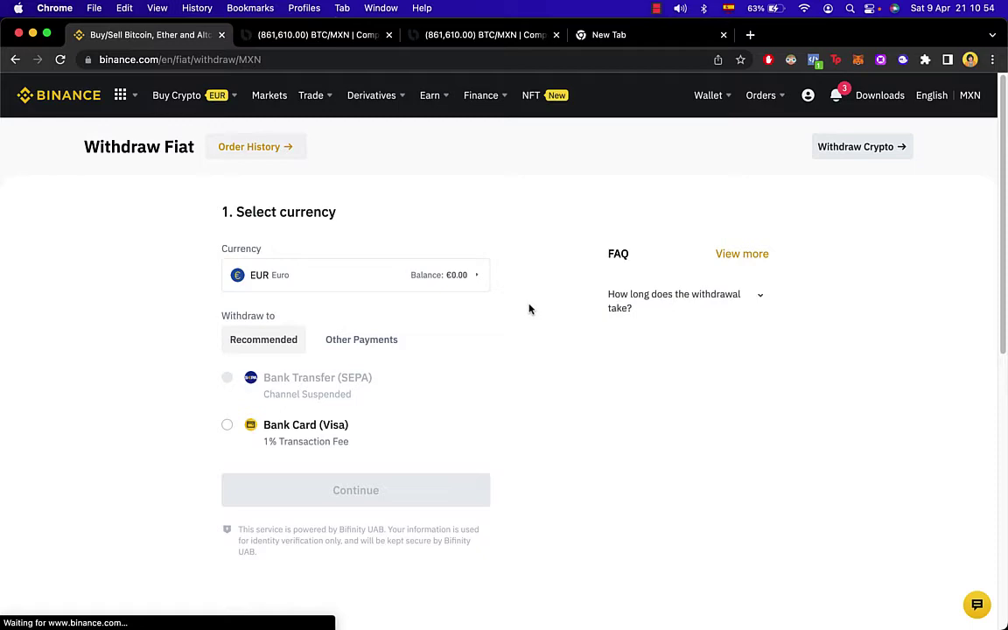
{"action": "scroll", "coordinate": [292, 306], "scroll_direction": "up", "scroll_amount": 5}
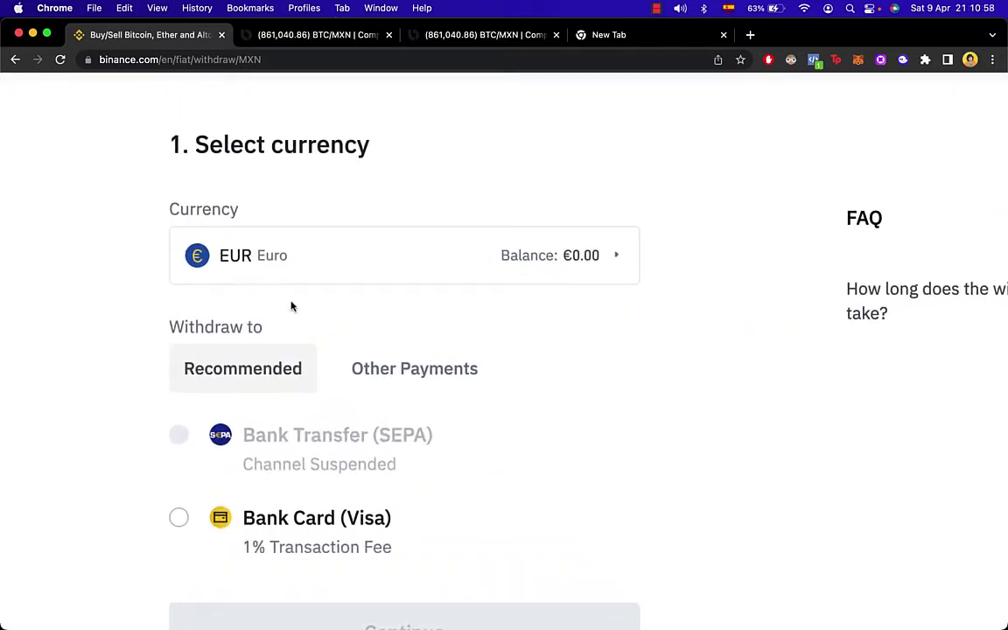
{"action": "scroll", "coordinate": [289, 291], "scroll_direction": "down", "scroll_amount": 5}
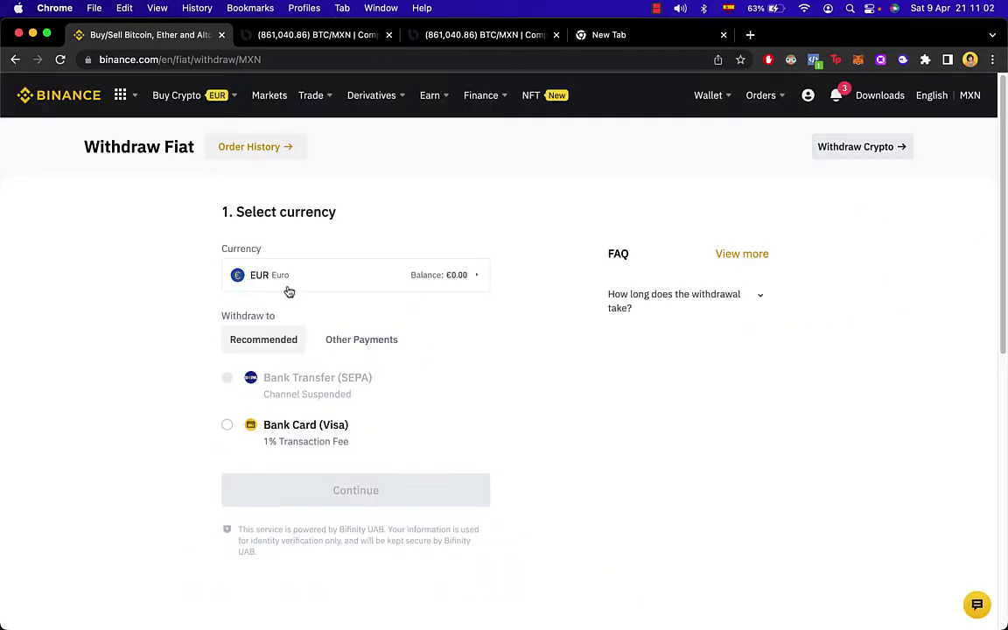
{"action": "left_click", "coordinate": [264, 274]}
{"action": "scroll", "coordinate": [521, 372], "scroll_direction": "down", "scroll_amount": 3}
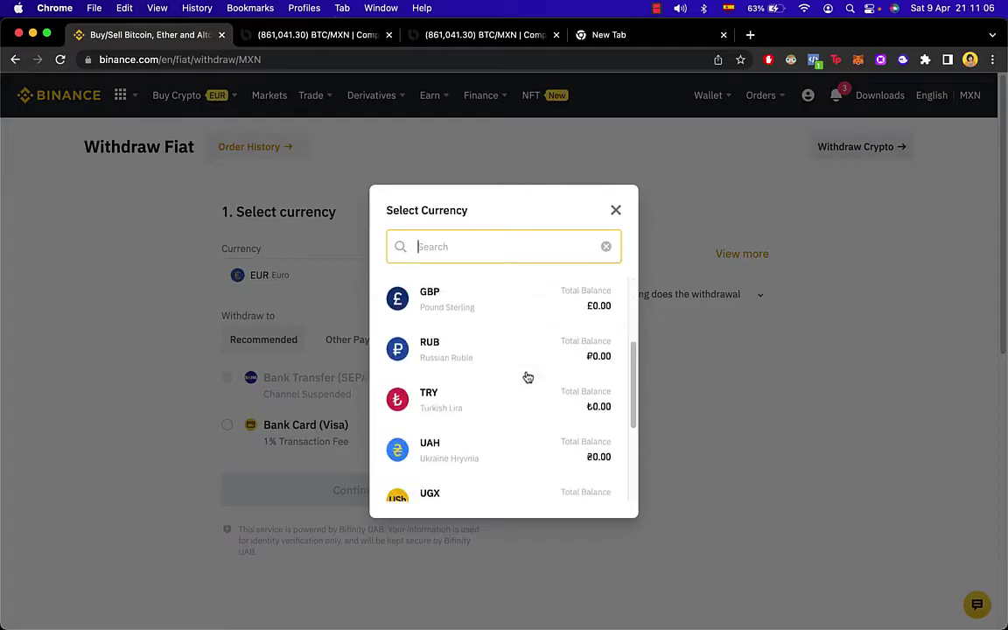
{"action": "scroll", "coordinate": [528, 377], "scroll_direction": "down", "scroll_amount": 3}
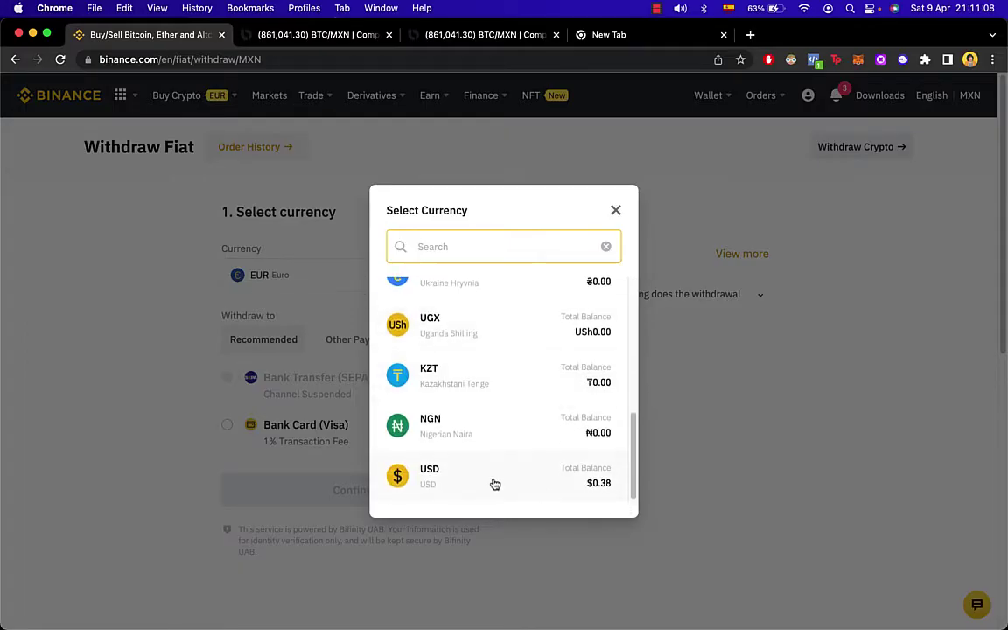
{"action": "left_click", "coordinate": [490, 479]}
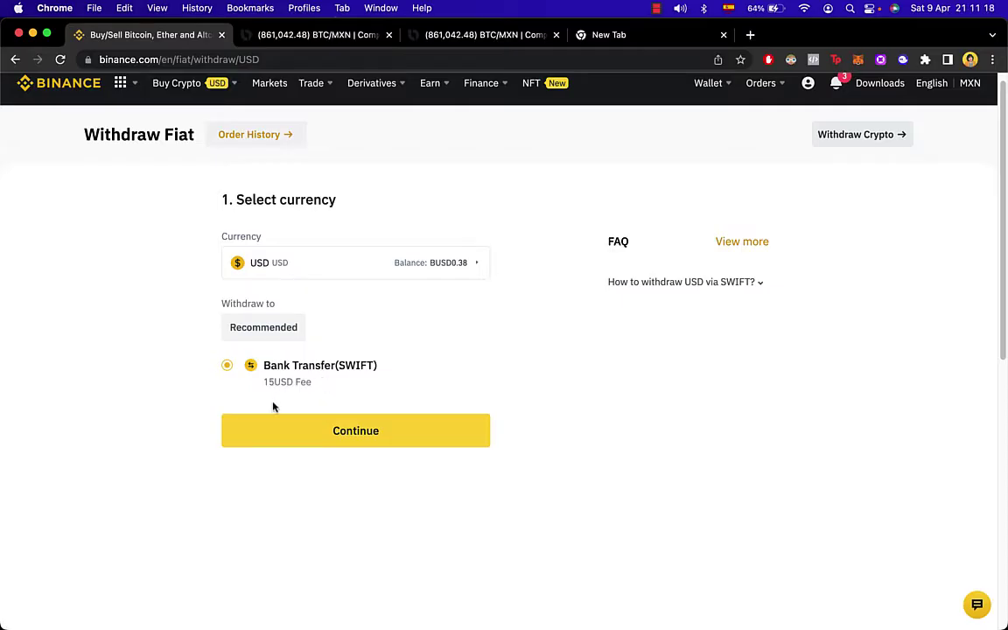
- Try to continue with the USD withdrawal by Bank Transfer (SWIFT) and dismiss the resulting notice
{"action": "scroll", "coordinate": [278, 393], "scroll_direction": "up", "scroll_amount": 5}
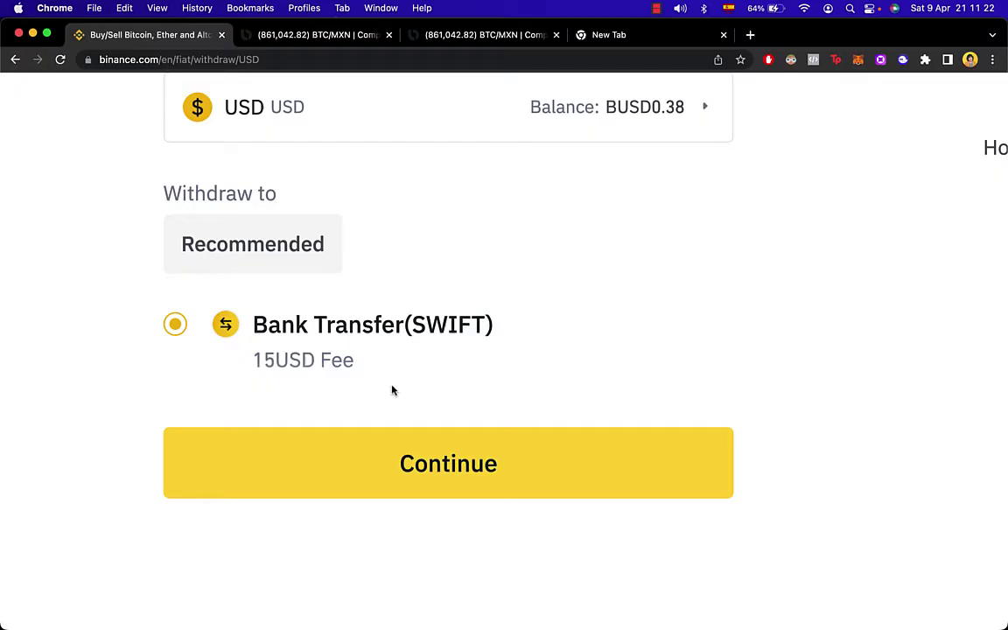
{"action": "scroll", "coordinate": [390, 391], "scroll_direction": "down", "scroll_amount": 5}
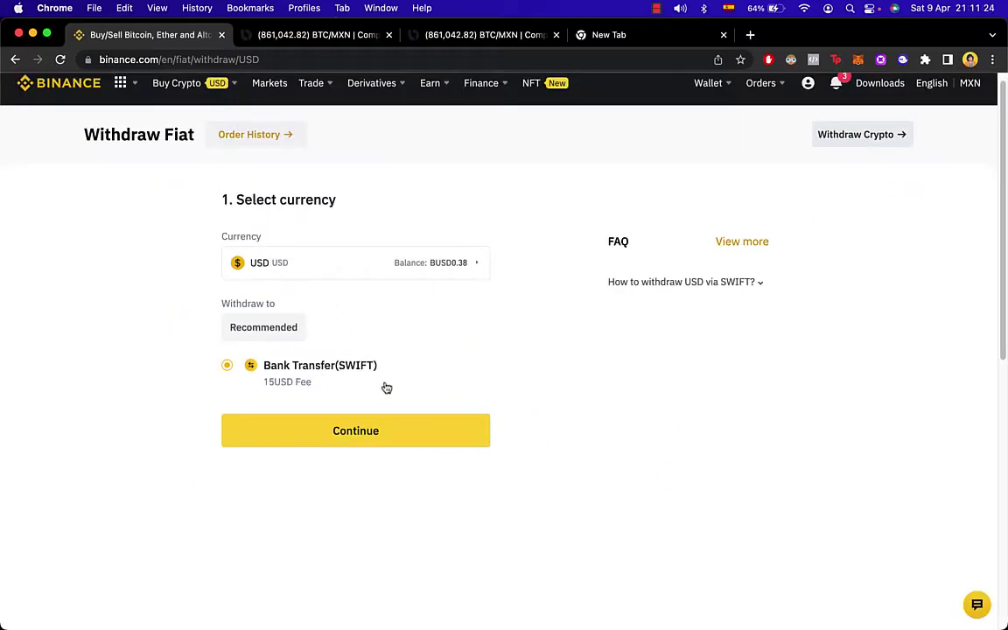
{"action": "left_click", "coordinate": [374, 428]}
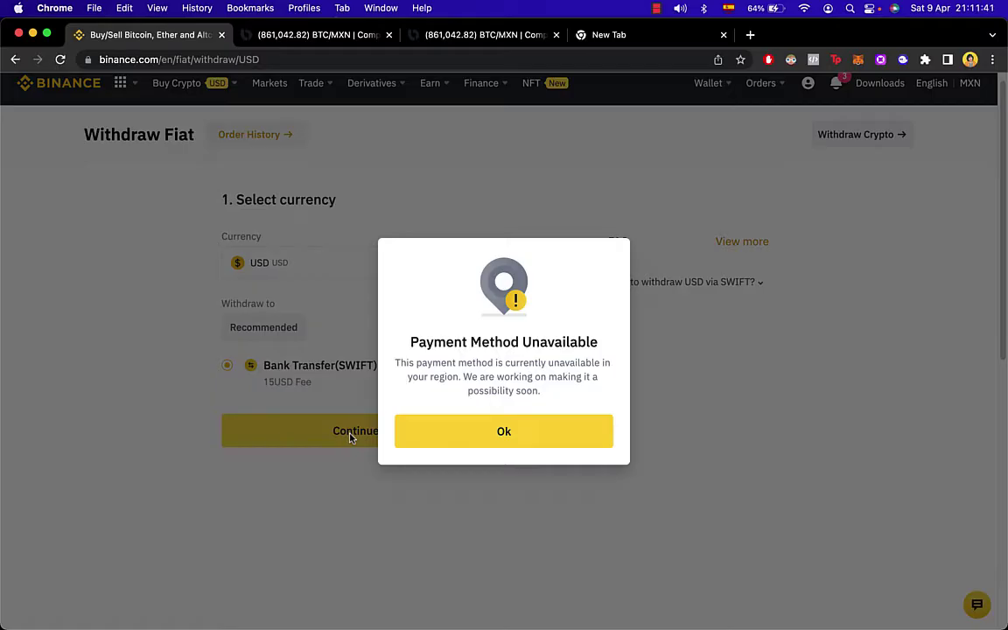
{"action": "left_click", "coordinate": [480, 439]}
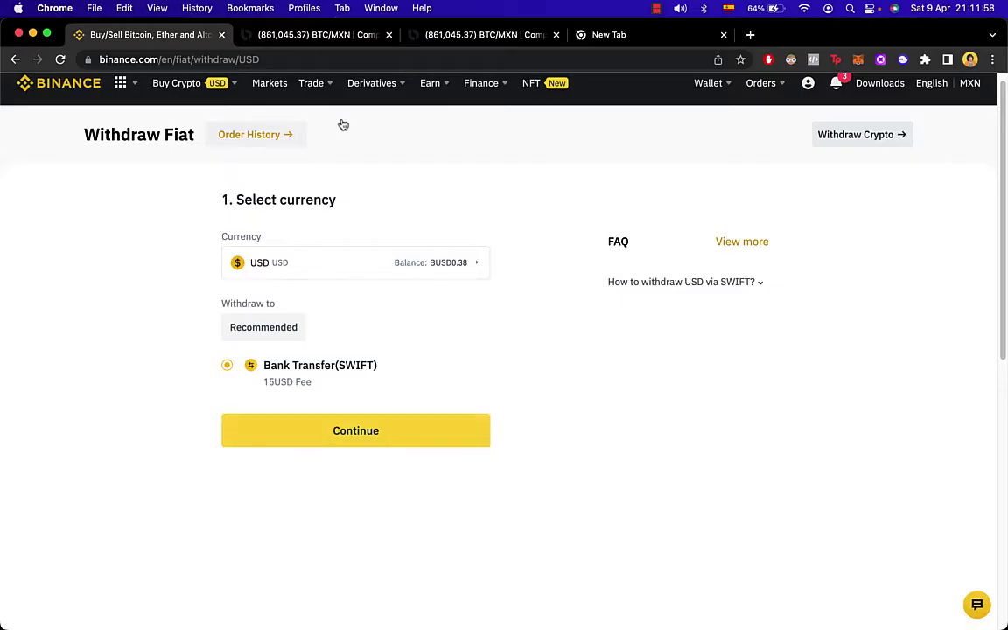
- Switch to the Bitso wallet and start a transfer of SOL from the browser wallet extension
{"action": "left_click", "coordinate": [306, 37]}
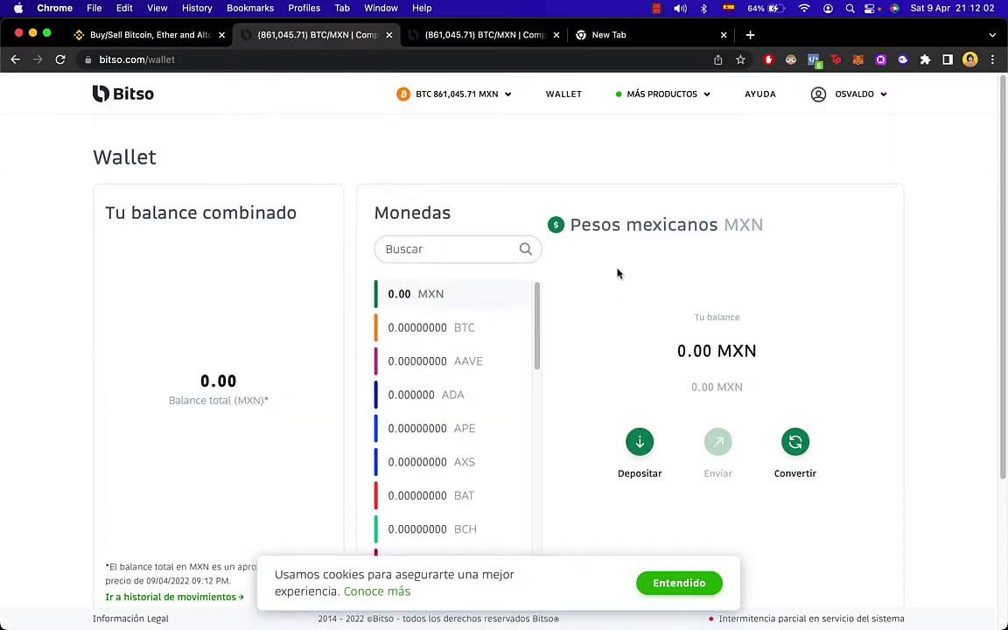
{"action": "left_click", "coordinate": [902, 59]}
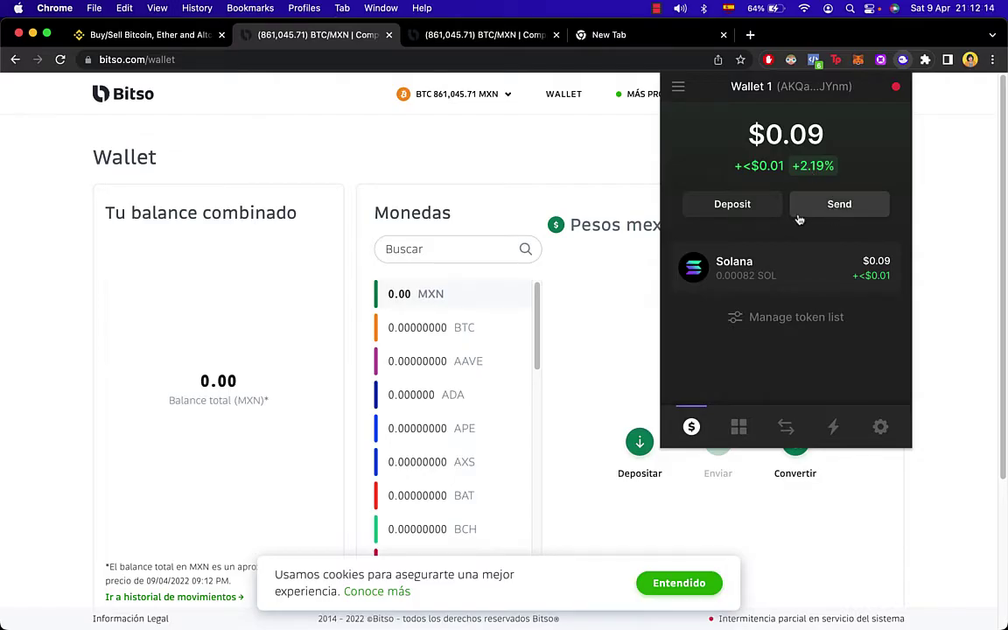
{"action": "left_click", "coordinate": [840, 203]}
{"action": "left_click", "coordinate": [833, 182]}
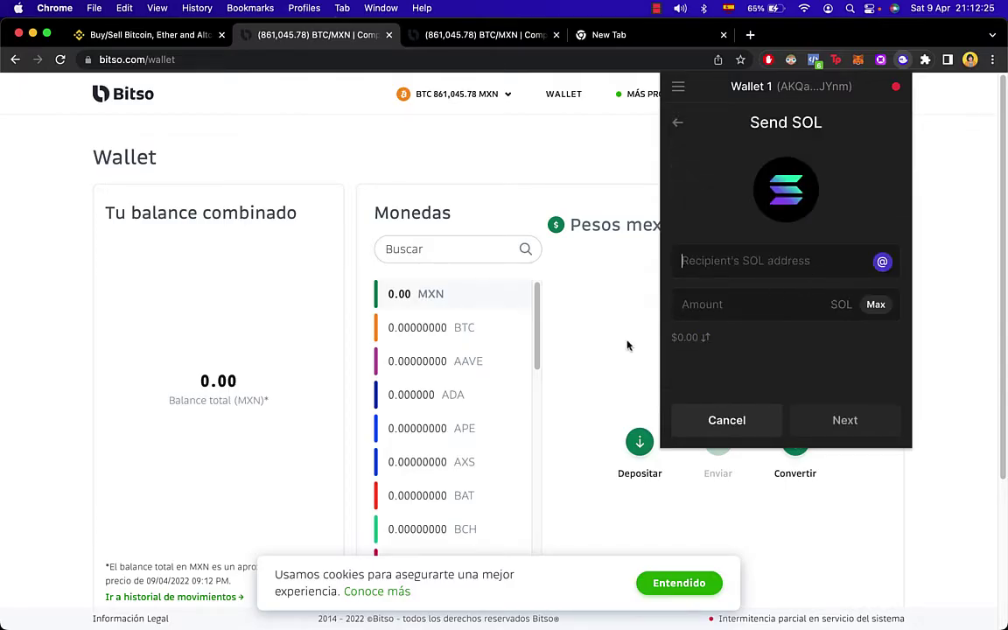
- Search Bitso's coin list for "sol" and accept the cookie notice
{"action": "left_click", "coordinate": [567, 311]}
{"action": "left_click", "coordinate": [464, 251]}
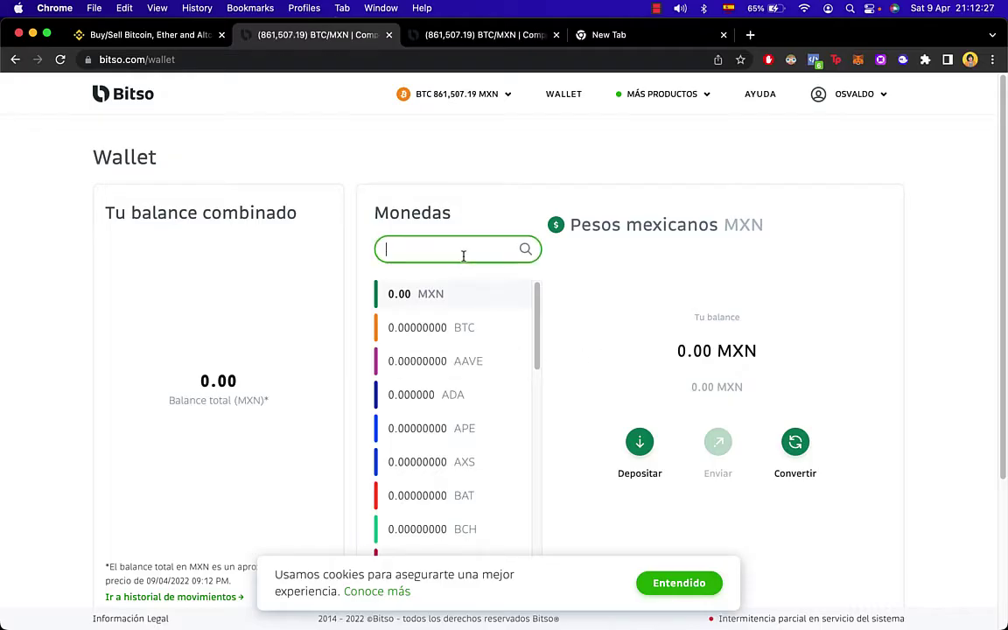
{"action": "type", "text": "s"}
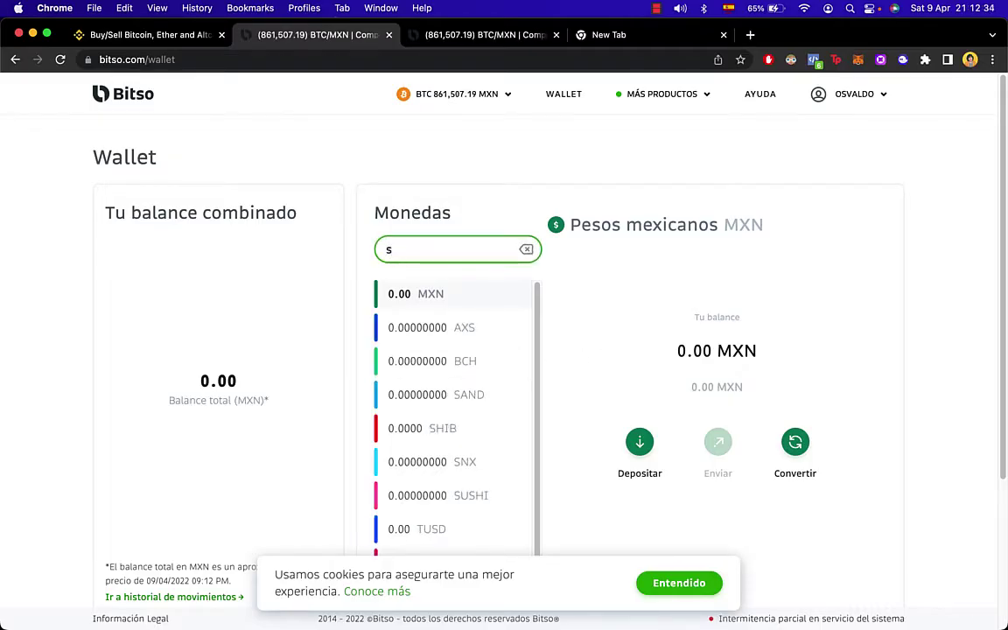
{"action": "type", "text": "ol"}
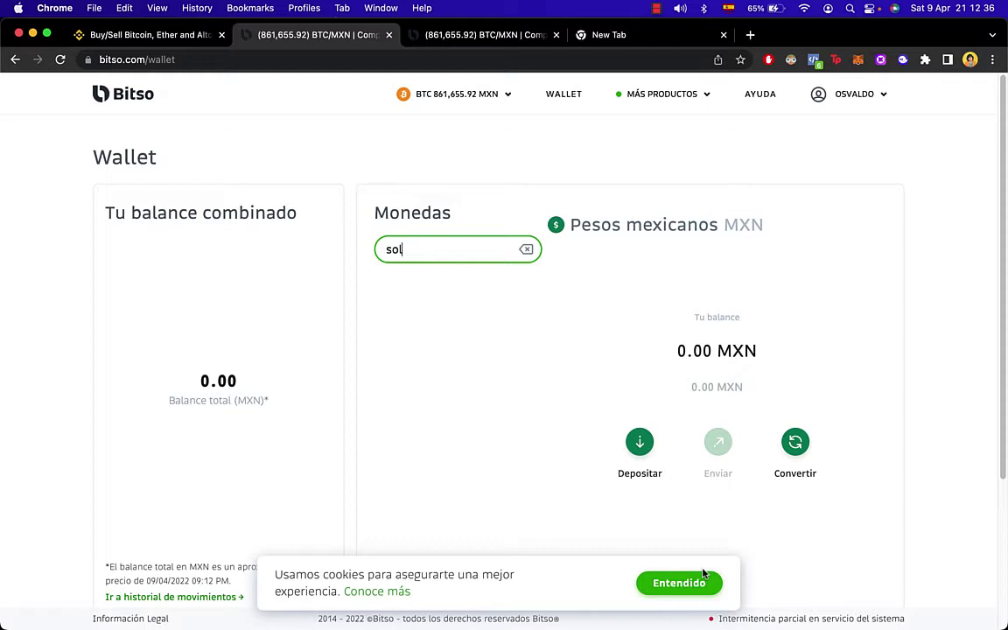
{"action": "left_click", "coordinate": [705, 582]}
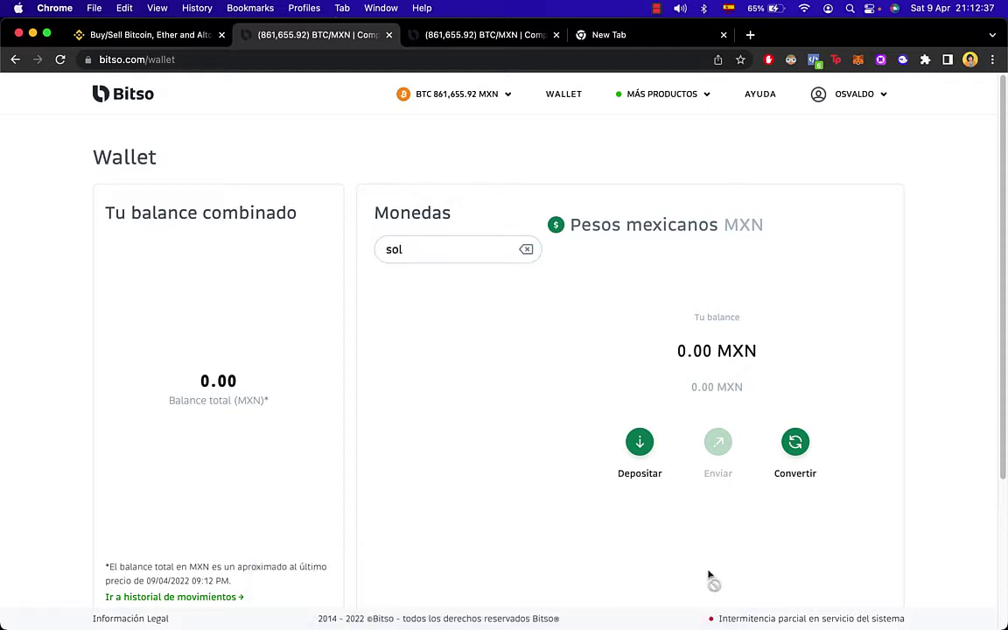
- Try to review a swap of 0.000816401 SOL to USDT in the browser wallet extension, and close the extension
{"action": "left_click", "coordinate": [905, 61]}
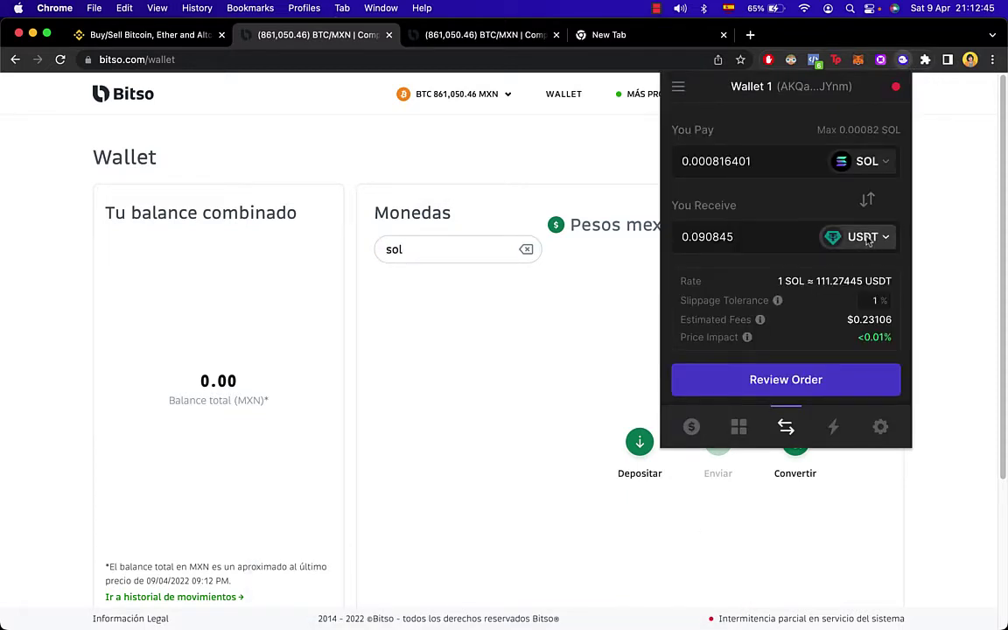
{"action": "left_click", "coordinate": [862, 234]}
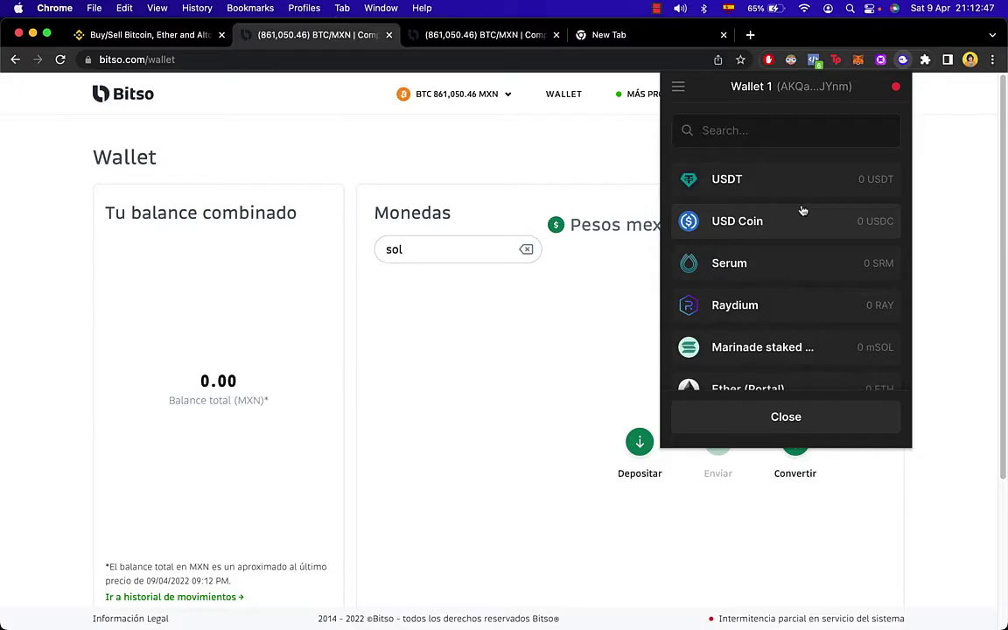
{"action": "left_click", "coordinate": [753, 185]}
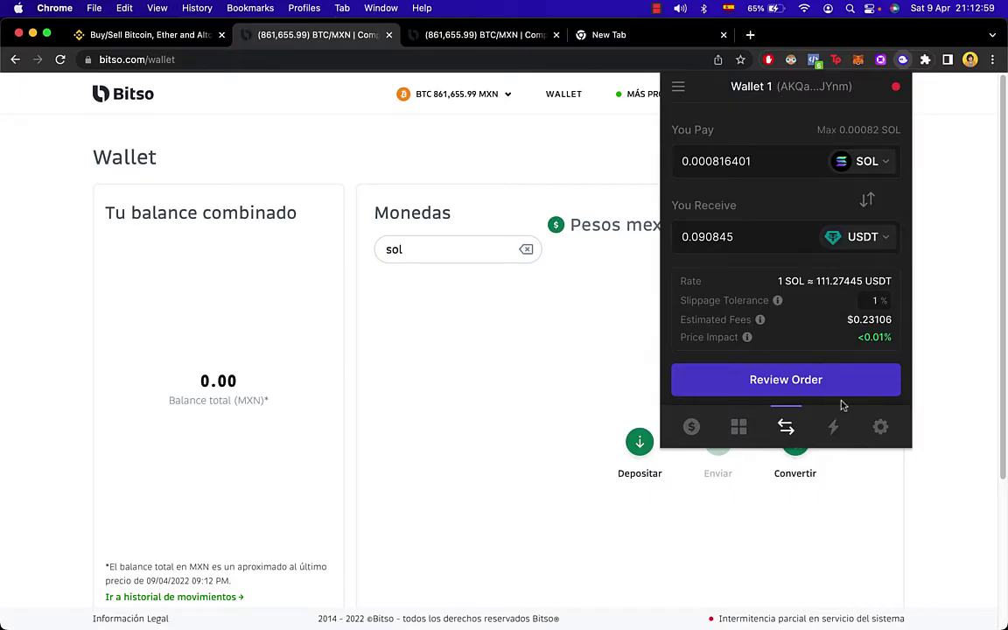
{"action": "left_click", "coordinate": [780, 385]}
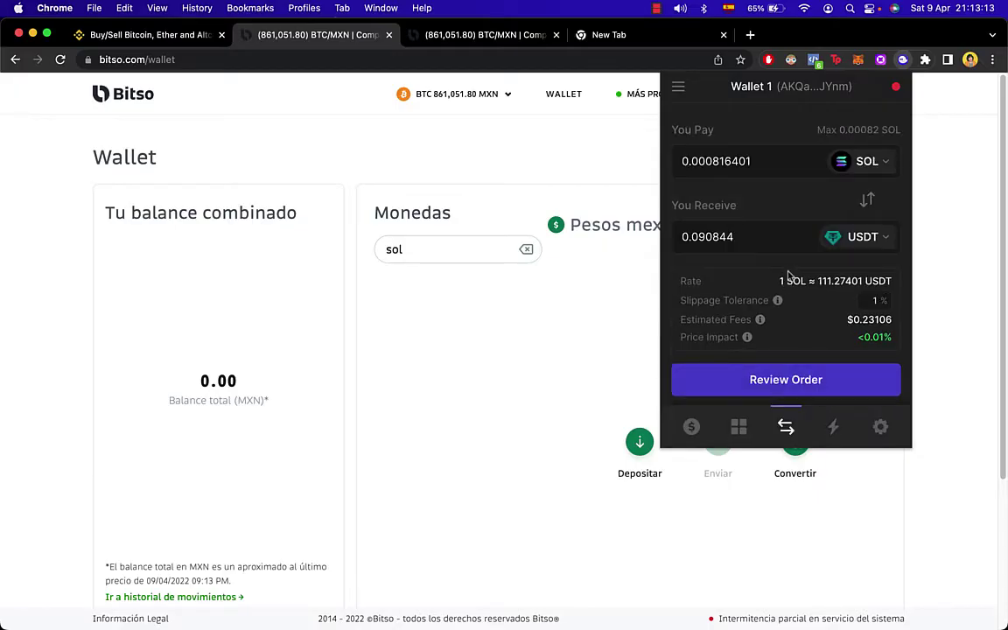
{"action": "left_click", "coordinate": [574, 292]}
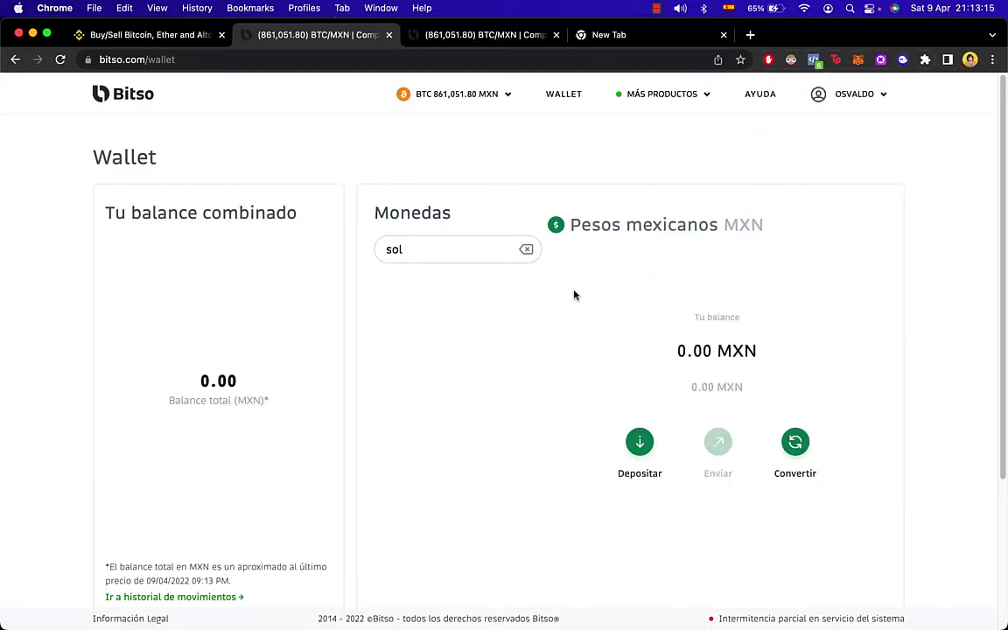
- Filter Bitso's coins by "usd" and copy the deposit address of Tether USD (USDT)
{"action": "left_click", "coordinate": [479, 252]}
{"action": "type", "text": "usd"}
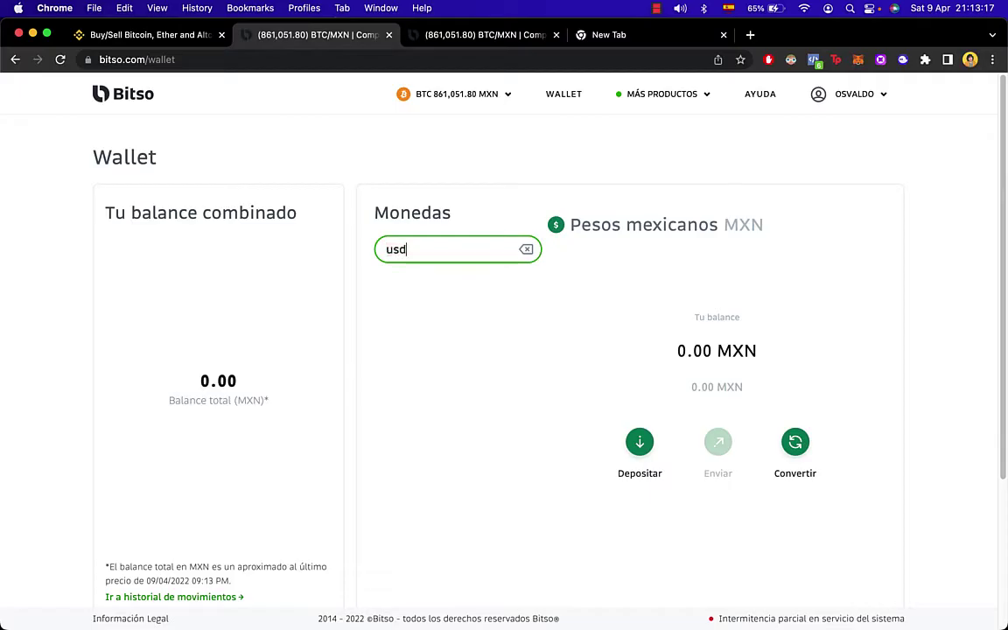
{"action": "left_click", "coordinate": [464, 324]}
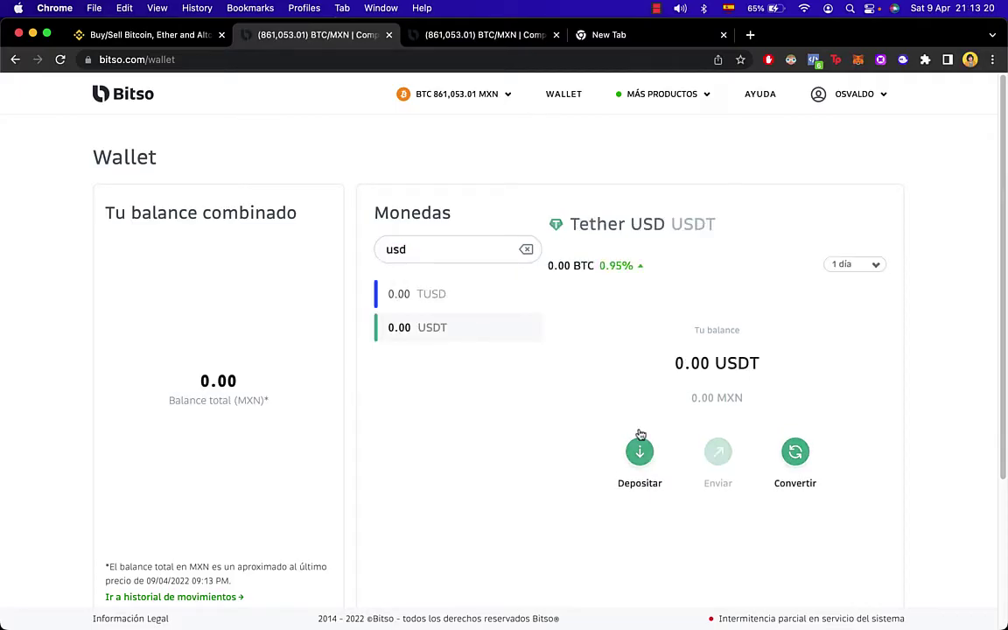
{"action": "left_click", "coordinate": [639, 442]}
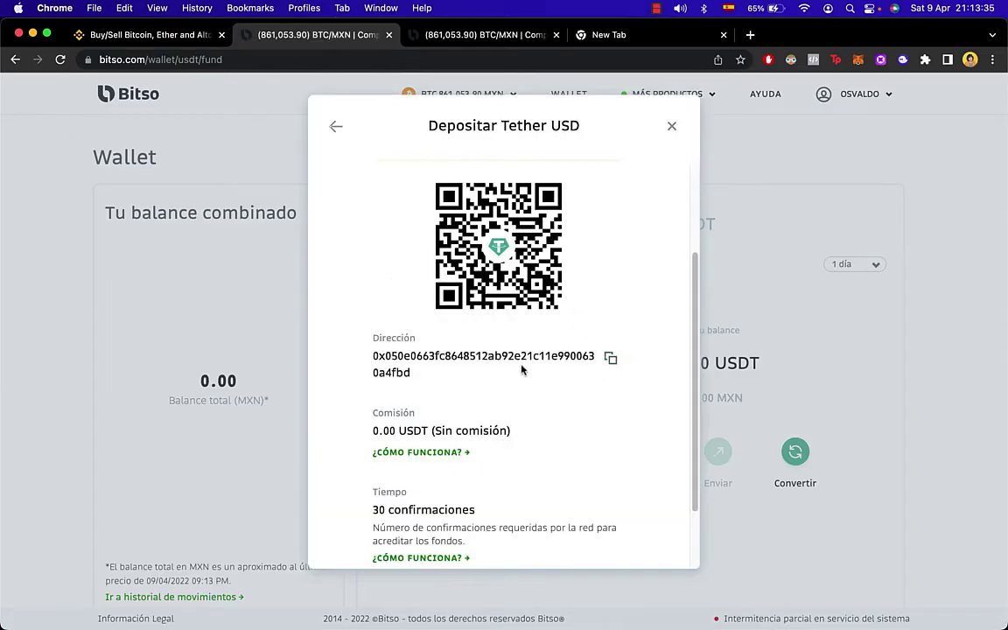
{"action": "left_click", "coordinate": [610, 358]}
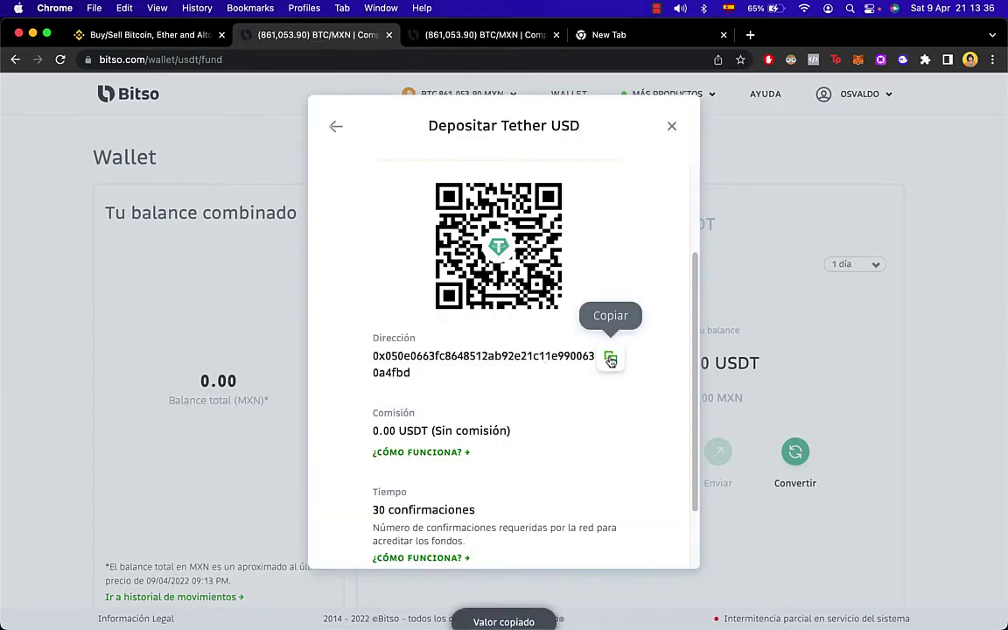
- Submit the SOL transfer form with the copied Bitso deposit address as recipient and an amount of 0.000811401 SOL
{"action": "left_click", "coordinate": [902, 60]}
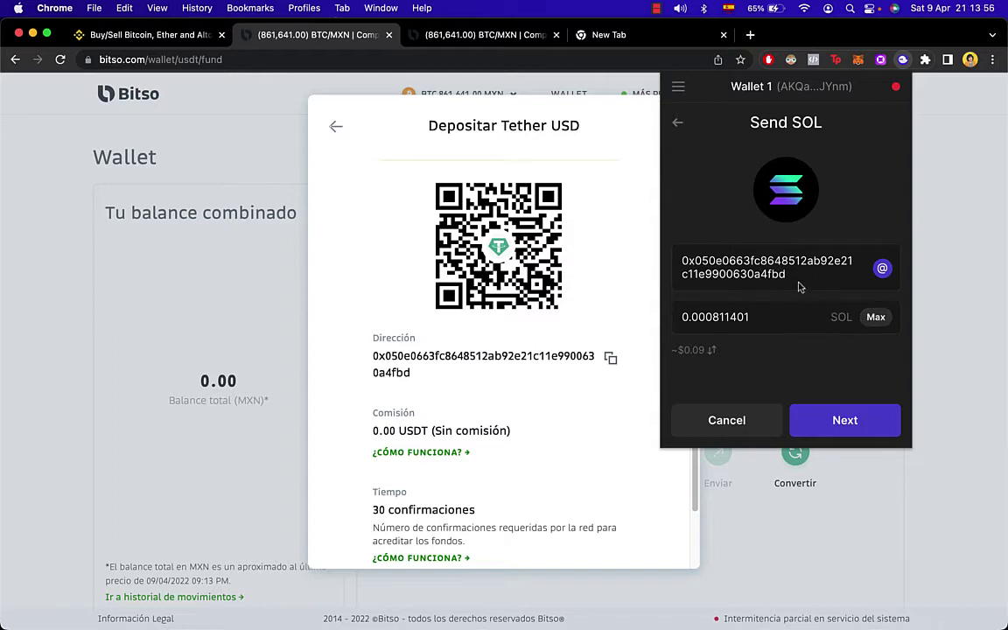
{"action": "left_click", "coordinate": [871, 428]}
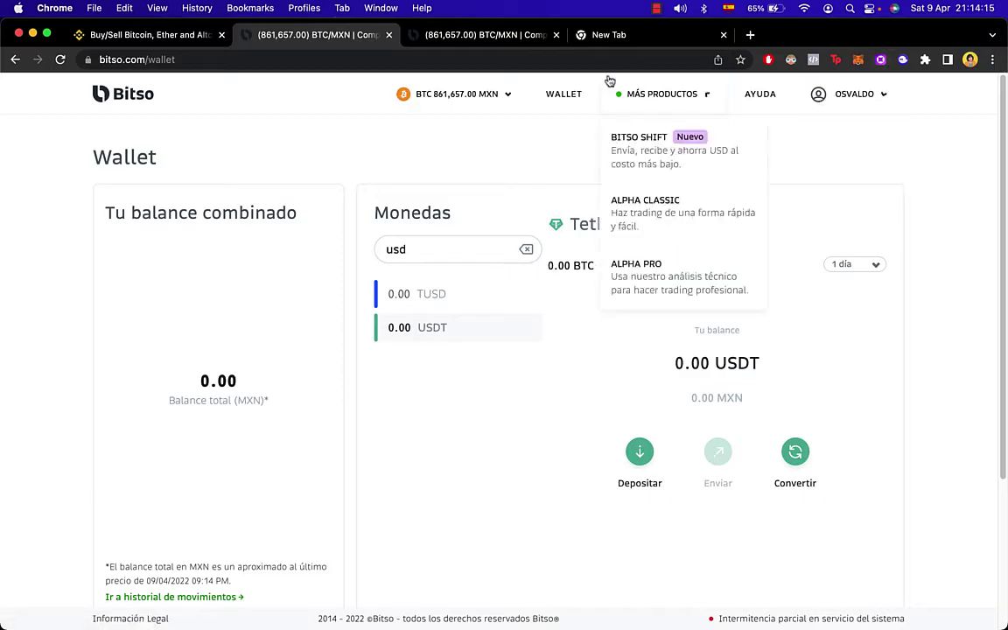
- Examine the BTC deposits, BTC to MXN conversions and MXN withdrawals in Bitso's transaction history
{"action": "mouse_move", "coordinate": [513, 102]}
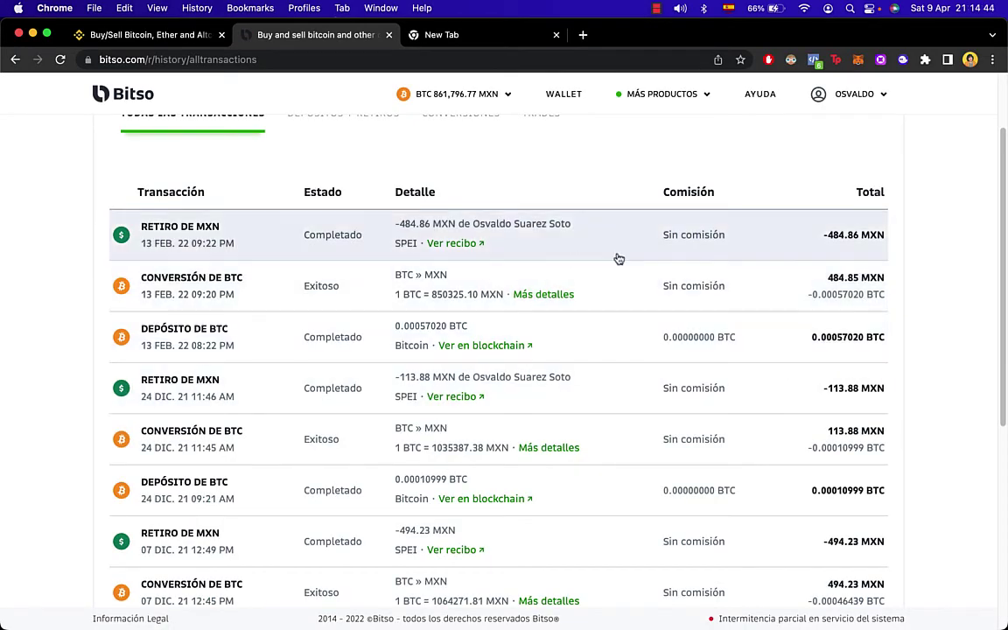
{"action": "scroll", "coordinate": [387, 228], "scroll_direction": "up", "scroll_amount": 1}
{"action": "scroll", "coordinate": [388, 228], "scroll_direction": "up", "scroll_amount": 3}
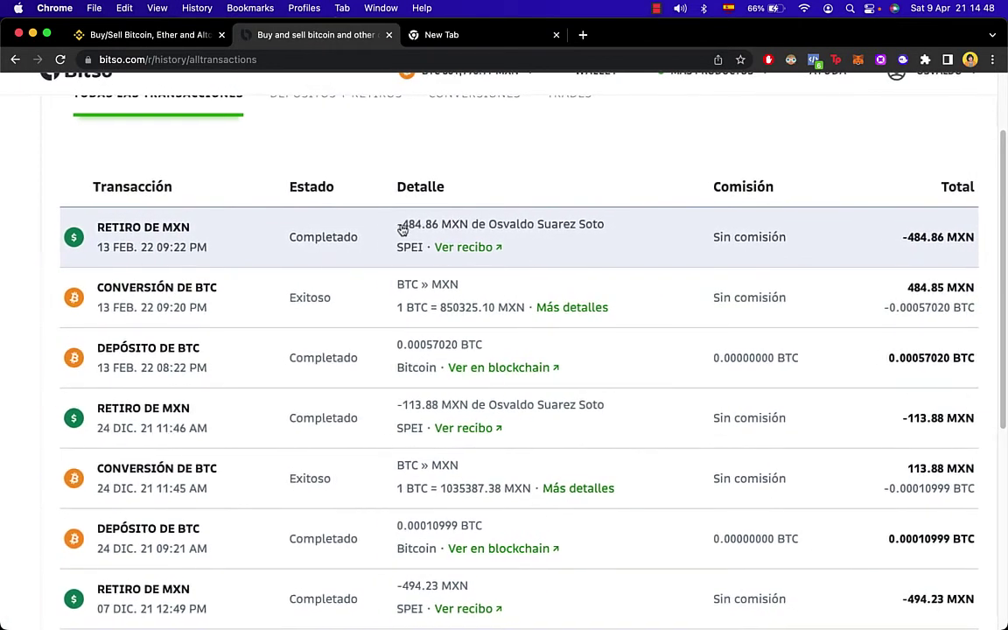
{"action": "scroll", "coordinate": [402, 230], "scroll_direction": "right", "scroll_amount": 3}
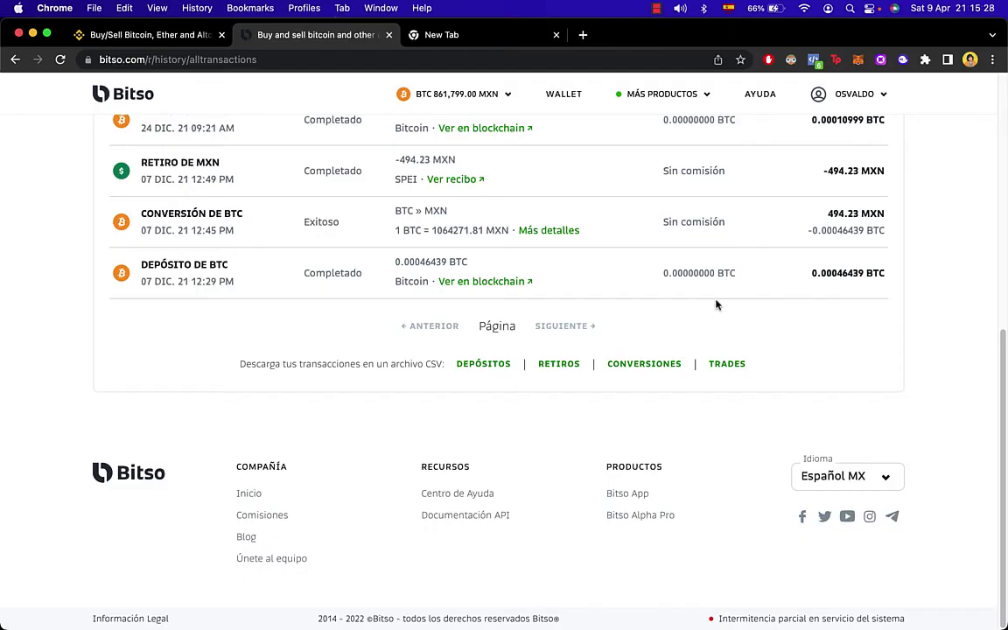
- Examine the 07 Dec. 21 BTC deposit row in the transaction history, and return to the wallet page
{"action": "left_click_drag", "start_coordinate": [234, 282], "coordinate": [138, 264]}
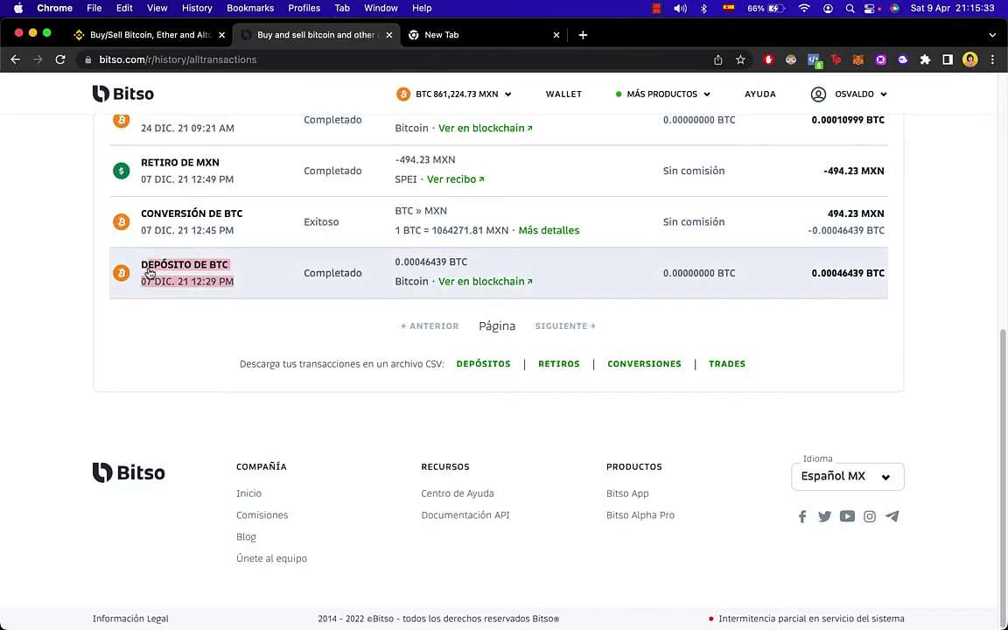
{"action": "left_click_drag", "start_coordinate": [301, 274], "coordinate": [900, 274]}
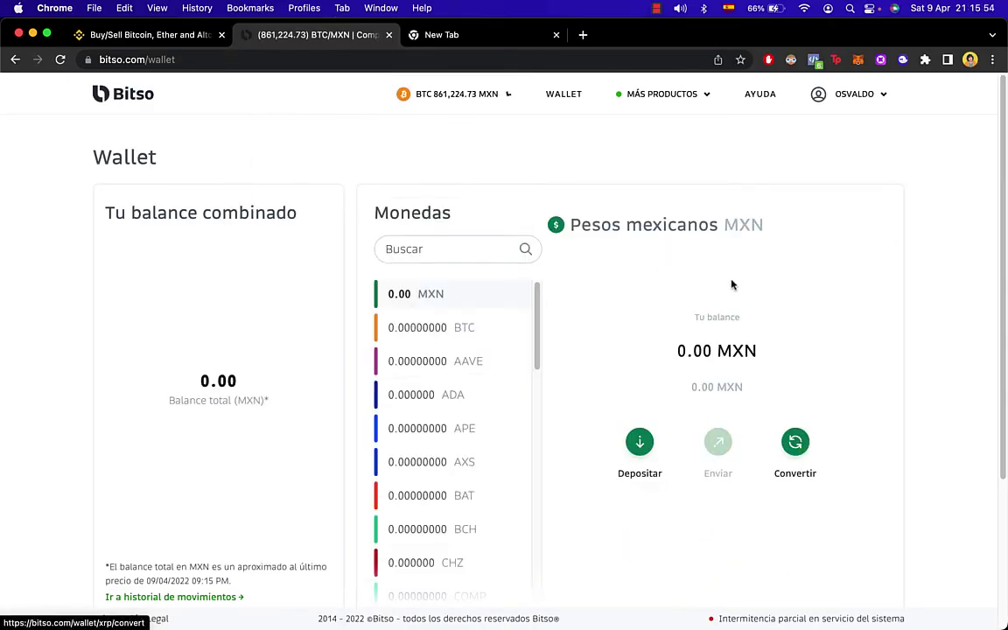
- Preview a conversion of 2323 USDT to Mexican pesos (MXN), and close the conversion form without continuing
{"action": "left_click", "coordinate": [794, 442]}
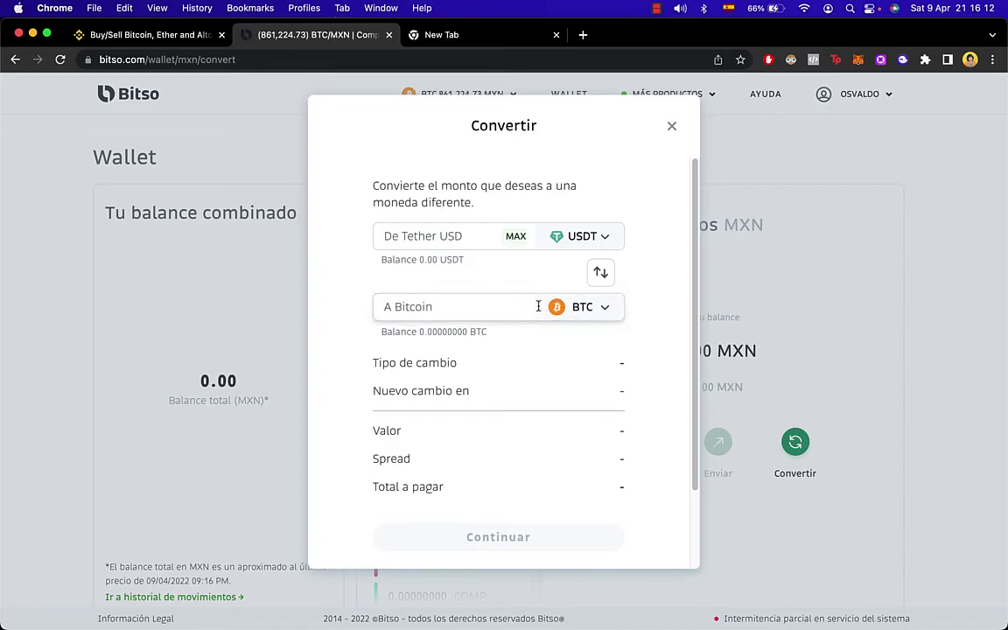
{"action": "left_click", "coordinate": [589, 313]}
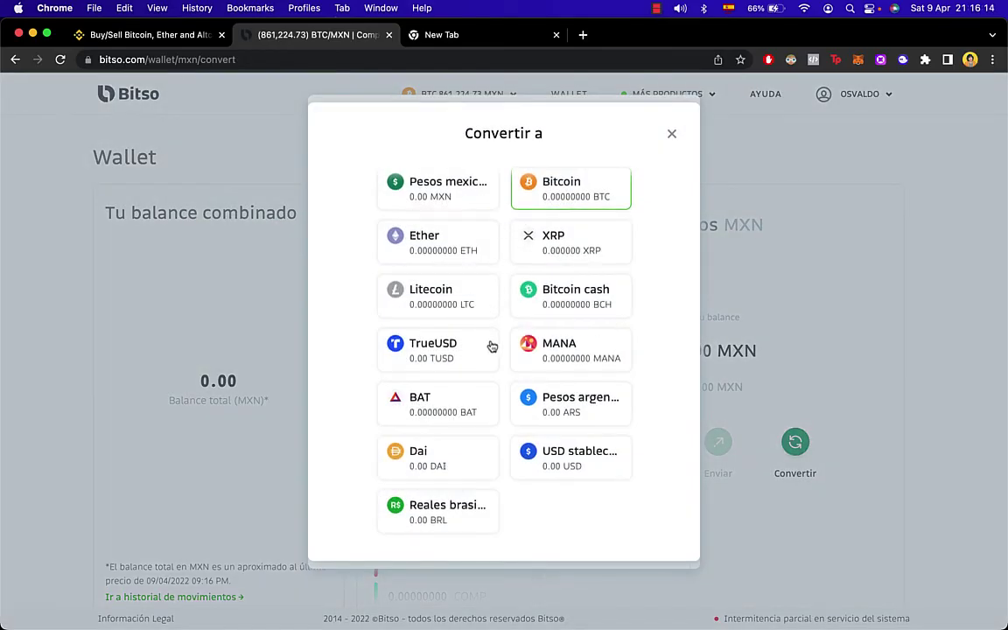
{"action": "left_click", "coordinate": [413, 187]}
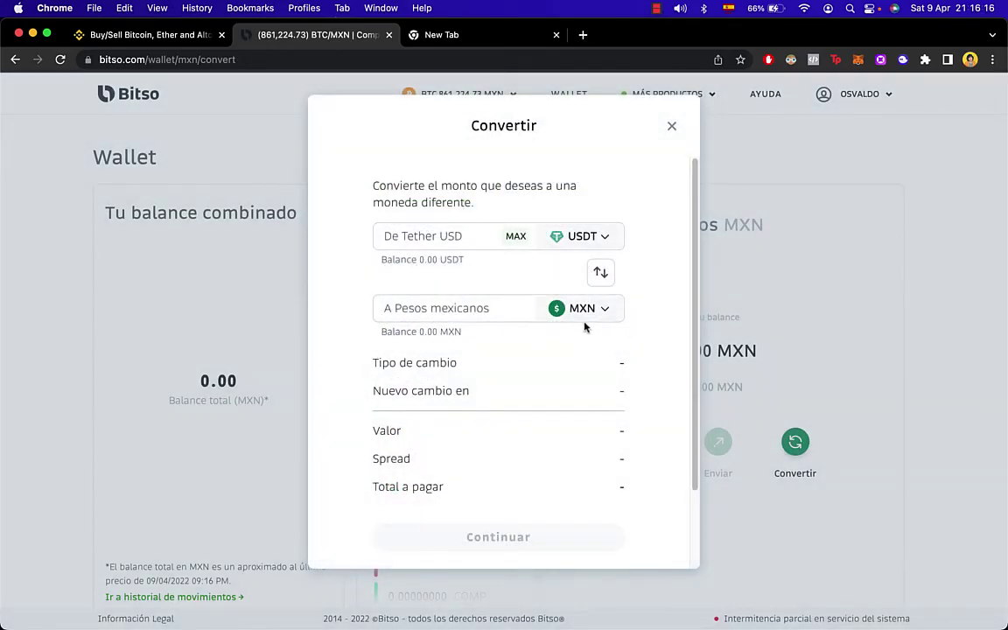
{"action": "type", "text": "2323"}
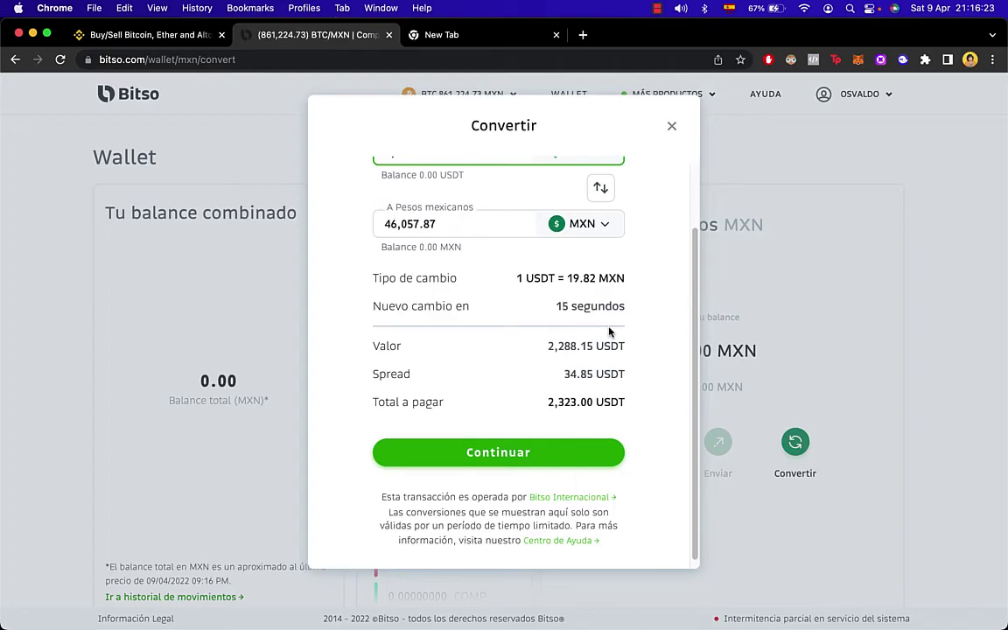
{"action": "left_click", "coordinate": [671, 127]}
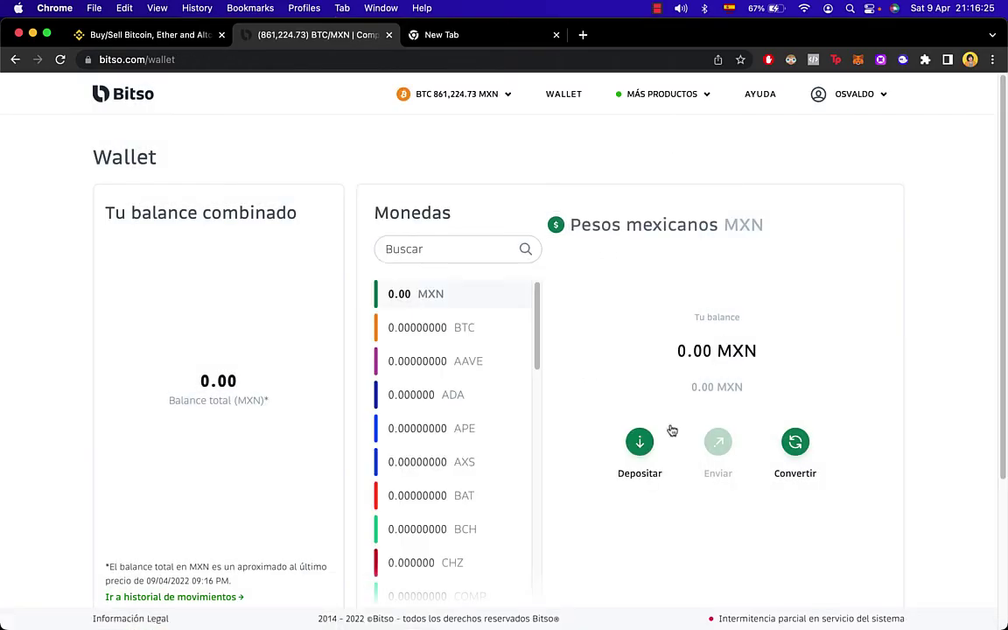